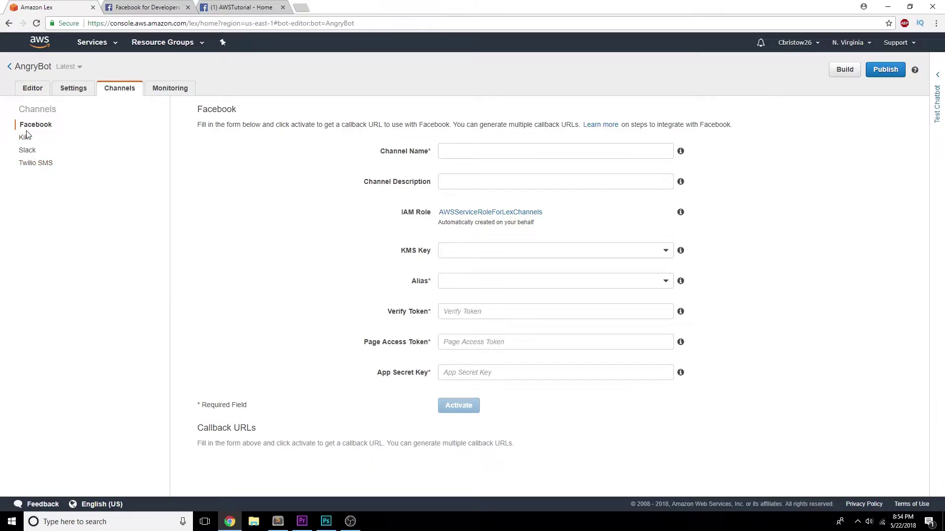
- Leave the empty AngryBot channel form and switch to the Facebook for Developers tab
left_click(147, 7)
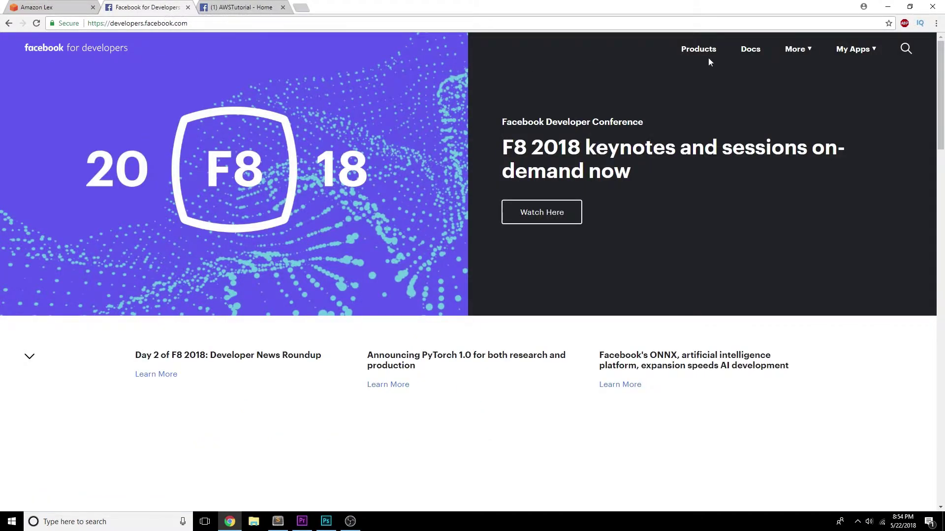
- Choose Add New App under My Apps, reloading the stuck page to reach Create a New App ID
left_click(854, 51)
left_click(849, 120)
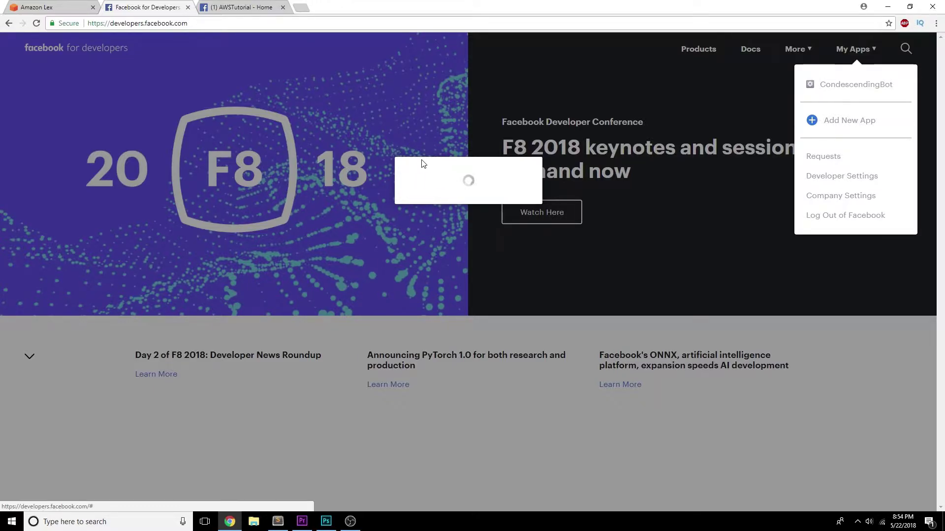
left_click(241, 7)
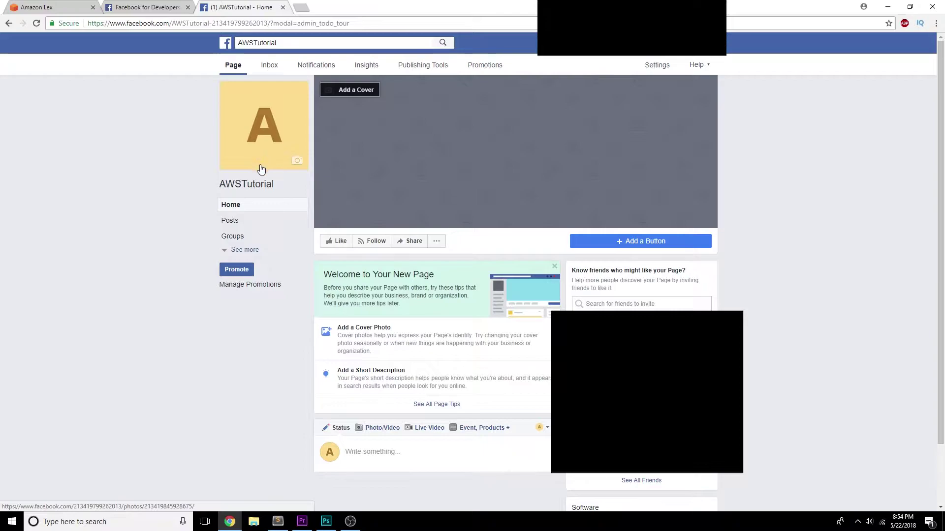
key("ctrl+shift+Tab")
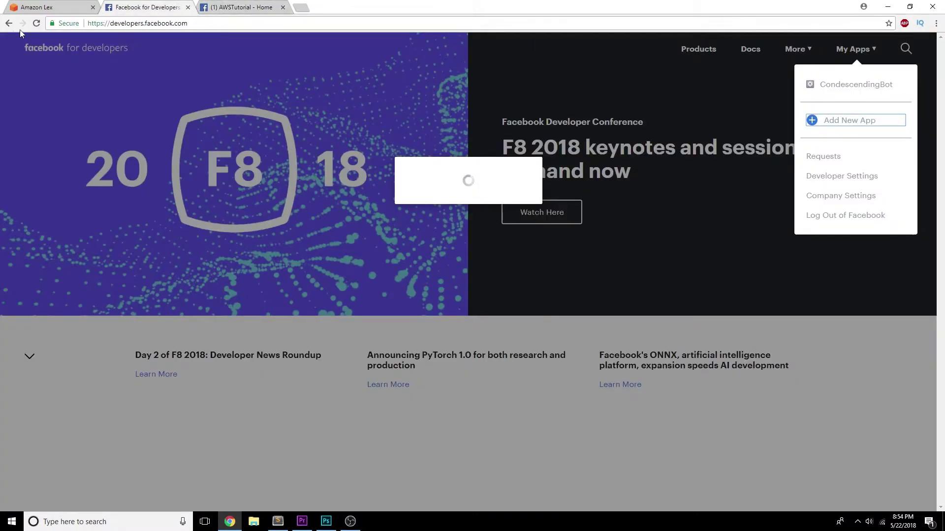
left_click(36, 23)
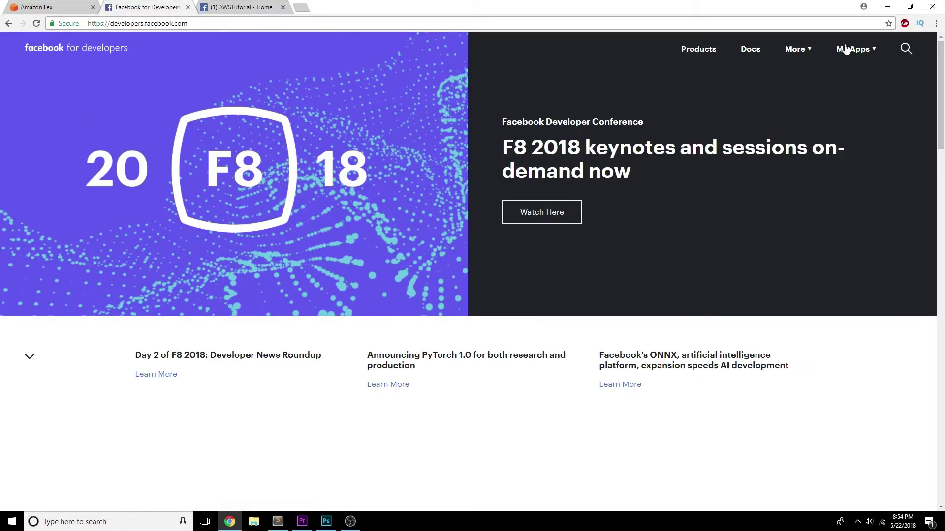
mouse_move(845, 50)
left_click(838, 124)
- Create the app 'AWSCloudTutorialLex', copying its name, and pass the security check
left_click(441, 212)
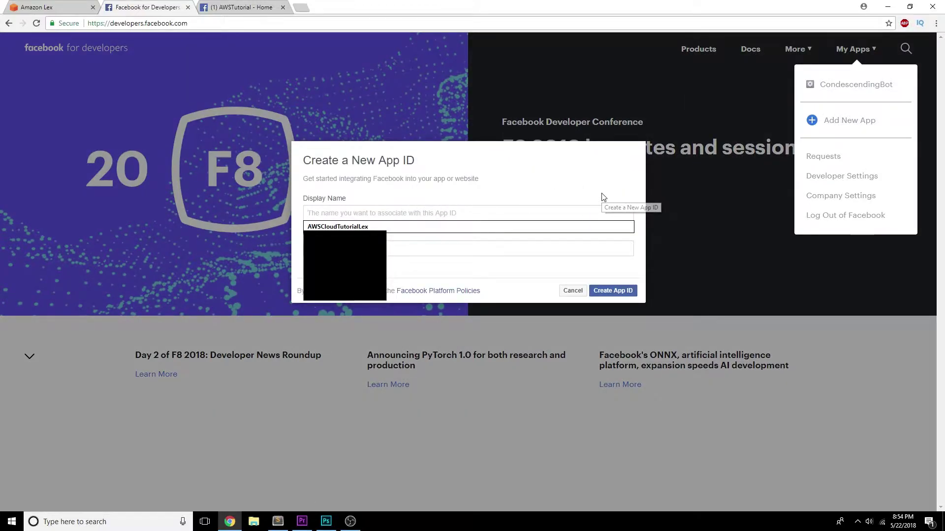
left_click(432, 227)
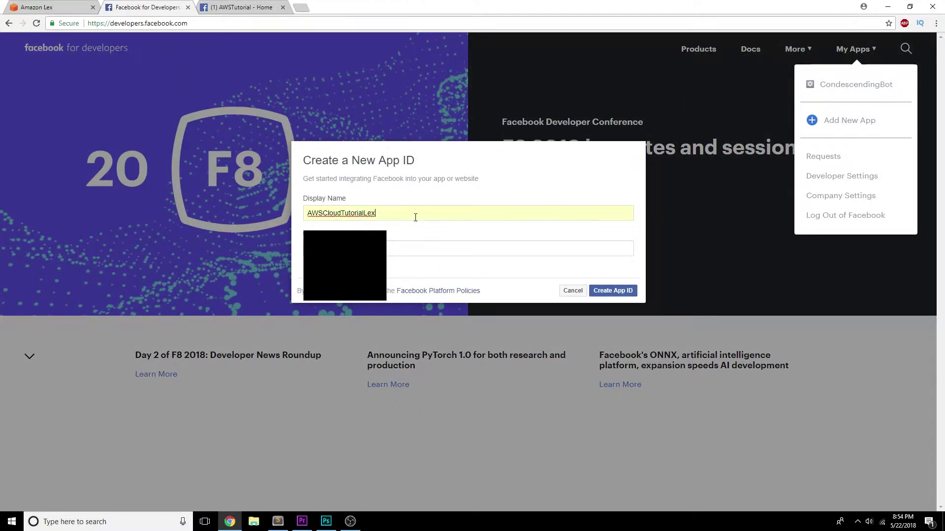
double_click(415, 215)
key("ctrl+c")
right_click(413, 217)
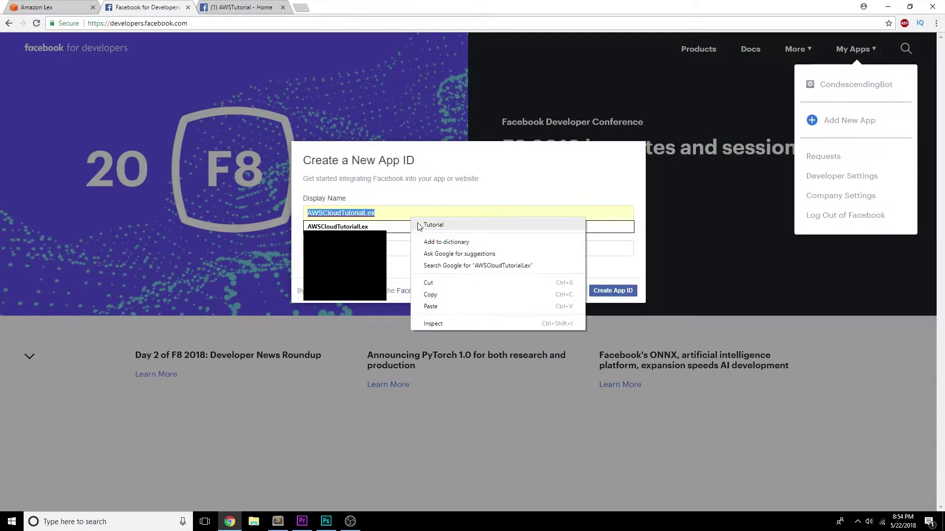
left_click(436, 294)
left_click(610, 291)
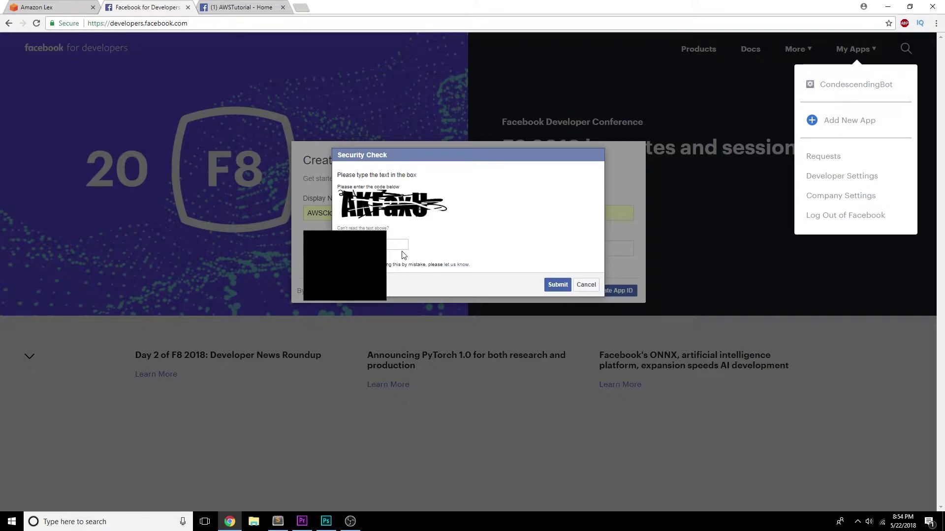
key("Return")
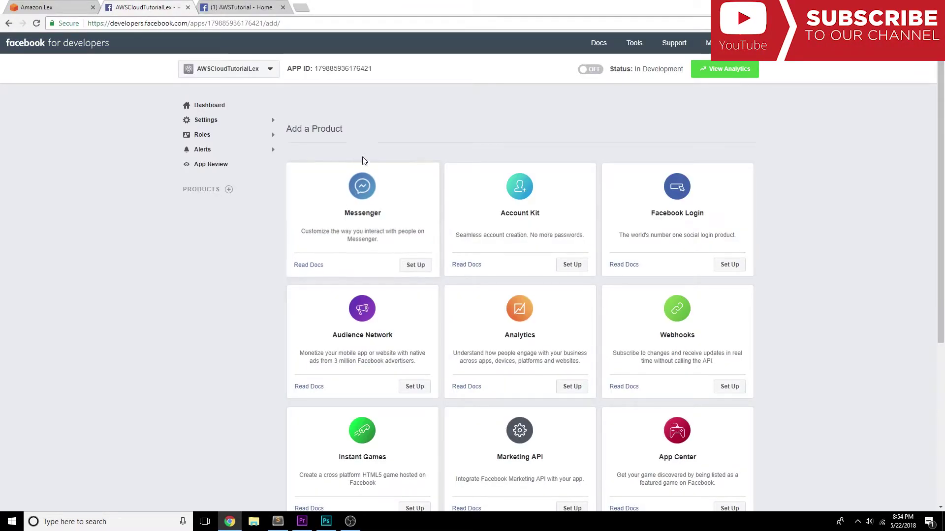
- Set up Messenger for the app and open its Settings > Basic page
left_click(415, 269)
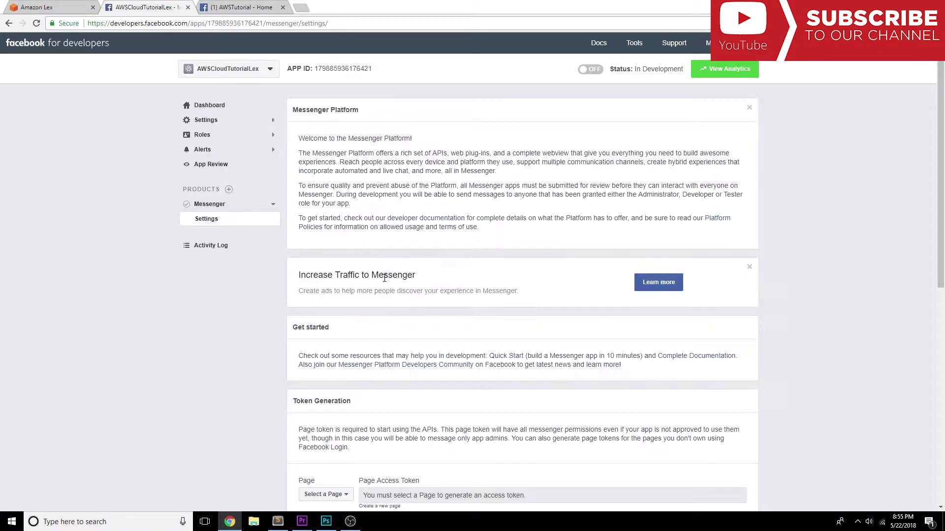
scroll(325, 260, "down", 2)
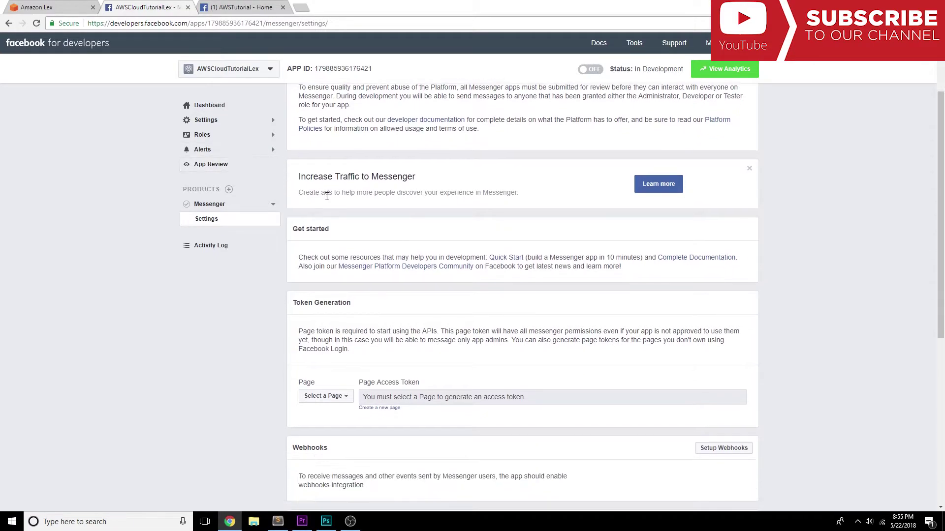
scroll(327, 197, "down", 1)
scroll(327, 197, "down", 3)
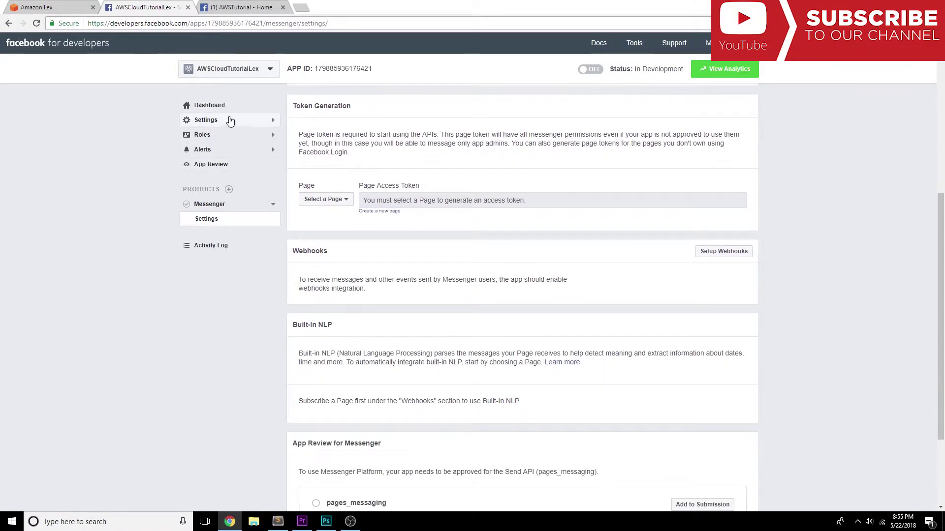
left_click(226, 120)
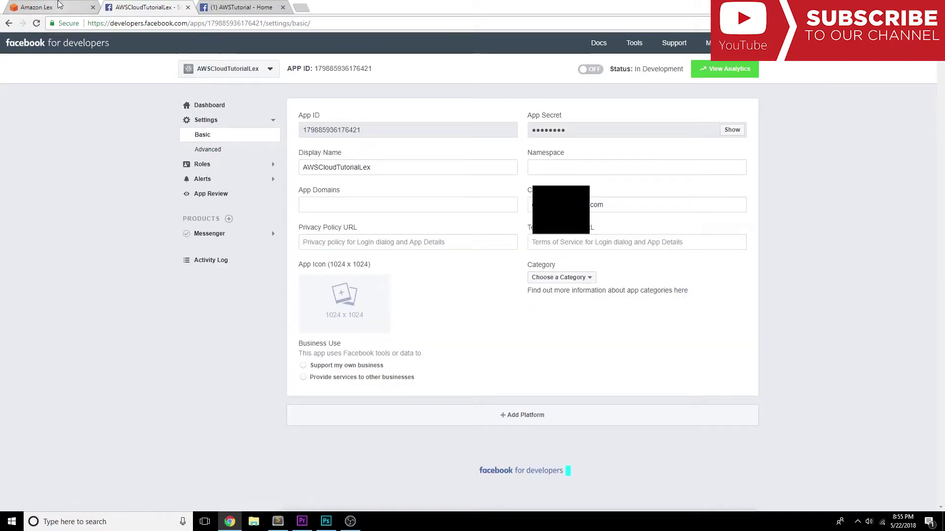
- Paste AWSCloudTutorialLex as the Lex Facebook channel name
key("ctrl+1")
left_click(454, 156)
right_click(454, 155)
left_click(478, 215)
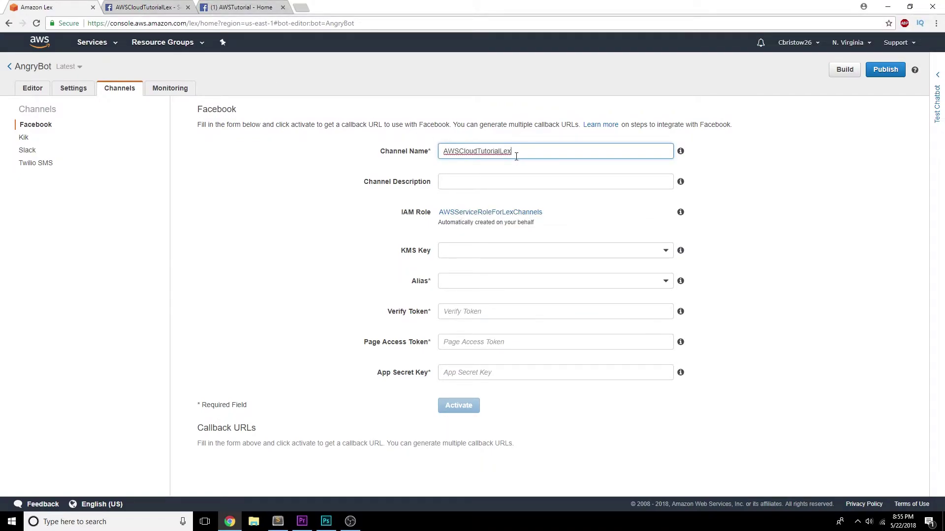
- Paste AWSCloudTutorialLex as the description, and choose the aws/lex key and AngryBot alias
left_click(474, 181)
right_click(474, 182)
left_click(502, 237)
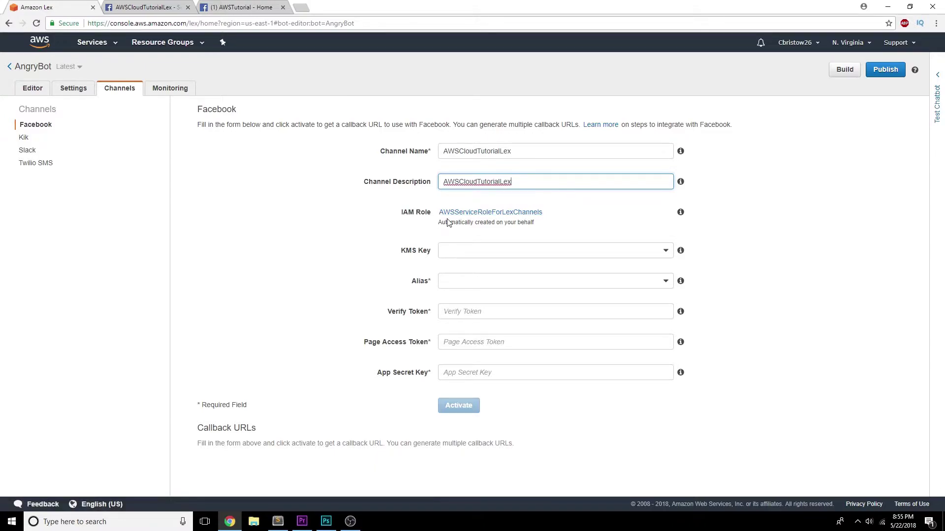
left_click(468, 246)
left_click(475, 266)
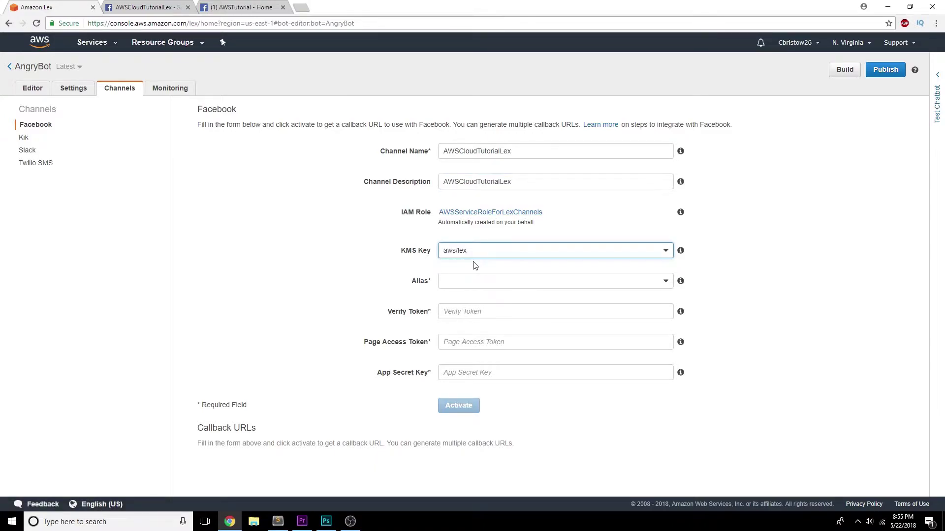
left_click(466, 280)
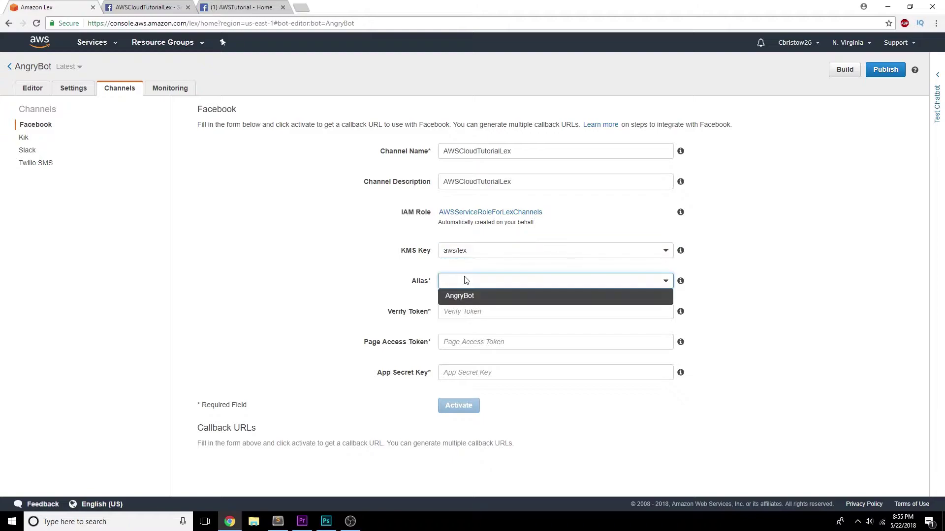
left_click(465, 297)
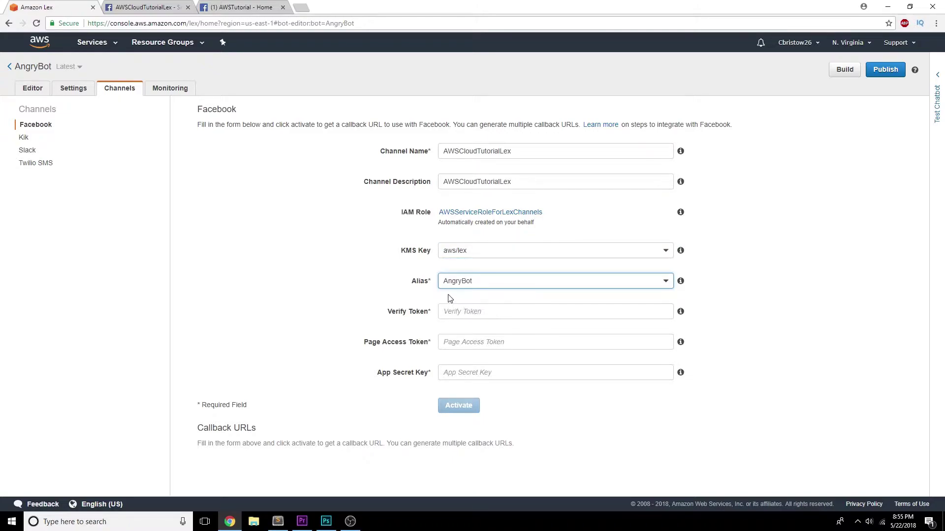
- Copy the channel name into Verify Token so it reads AWSCloudTutorialLex
left_click(449, 310)
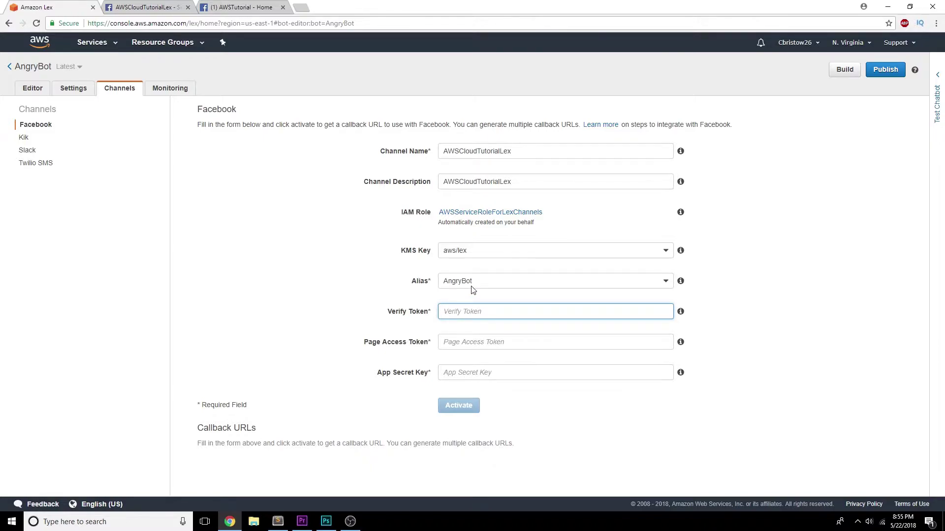
left_click_drag(477, 151, 470, 151)
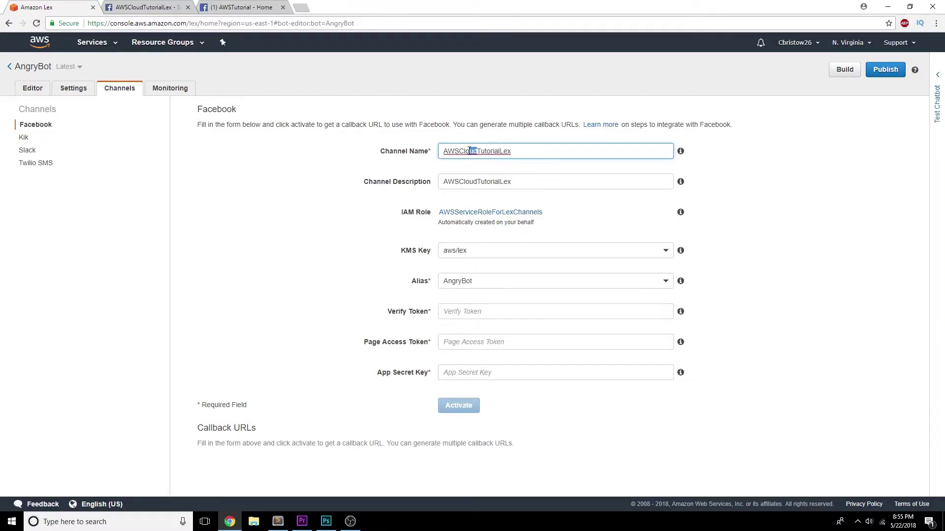
double_click(467, 151)
right_click(470, 150)
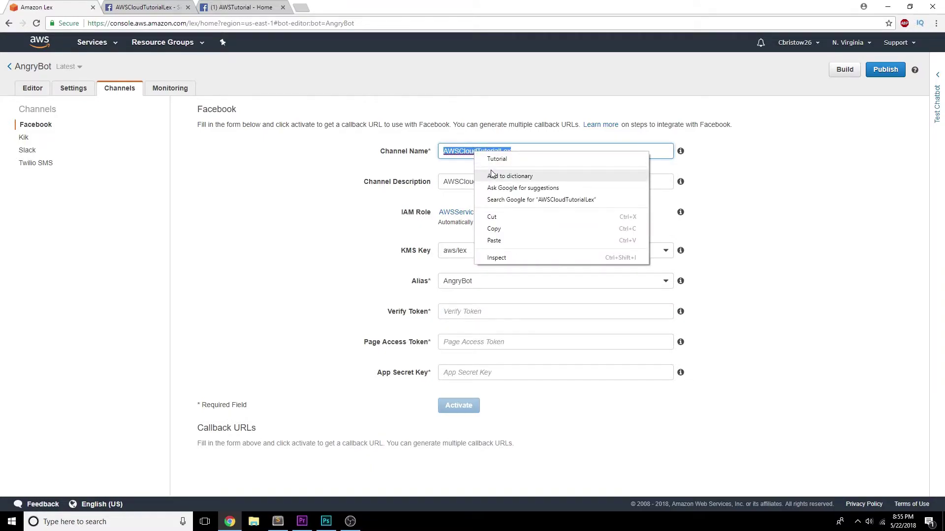
left_click(502, 228)
right_click(473, 306)
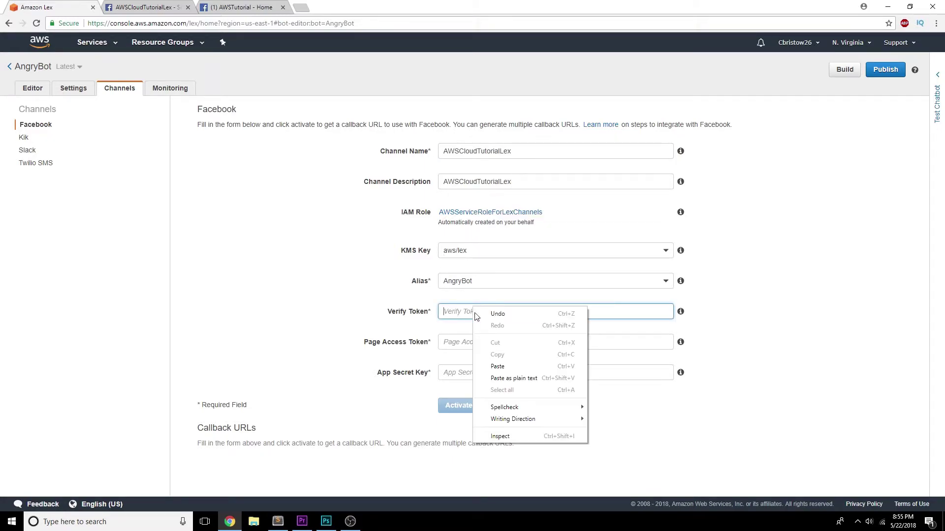
left_click(496, 364)
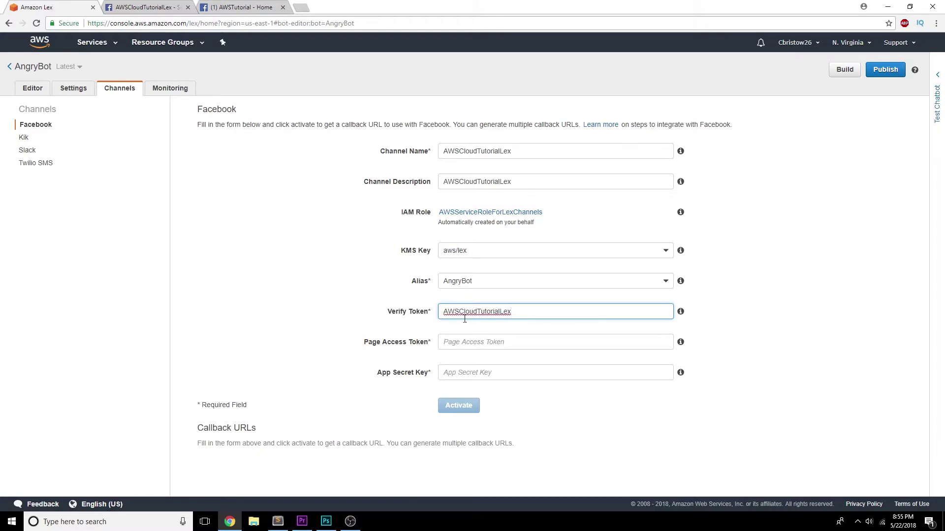
left_click(166, 6)
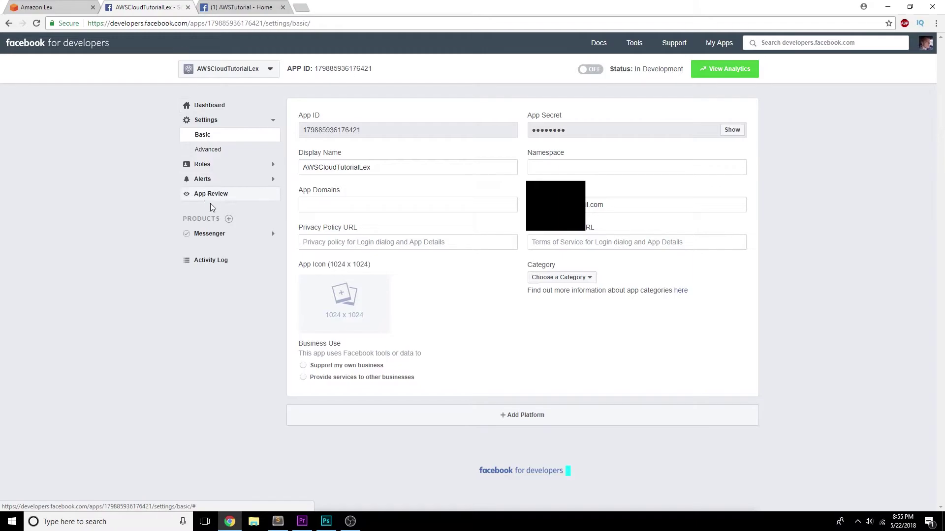
- Generate and copy a page access token for the AWSTutorial page in Messenger settings
left_click(225, 238)
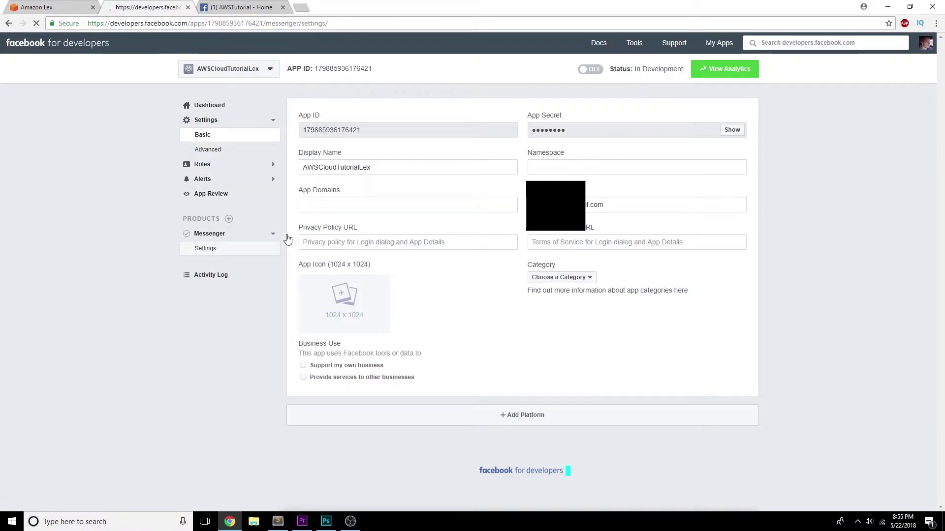
scroll(330, 233, "down", 4)
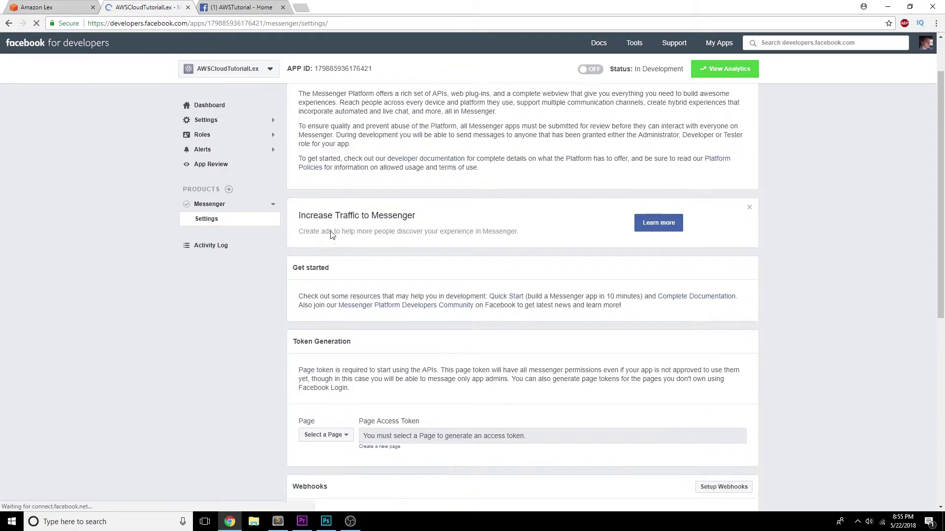
left_click(347, 298)
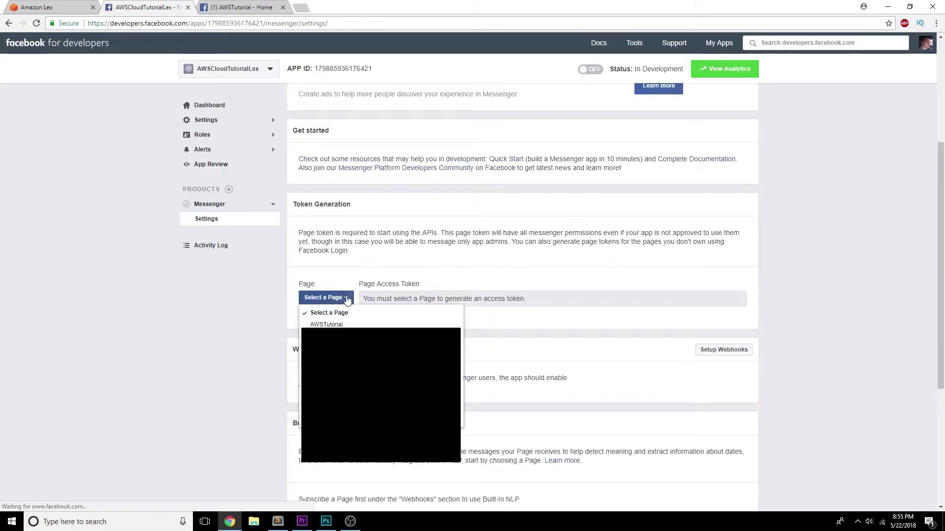
left_click(347, 326)
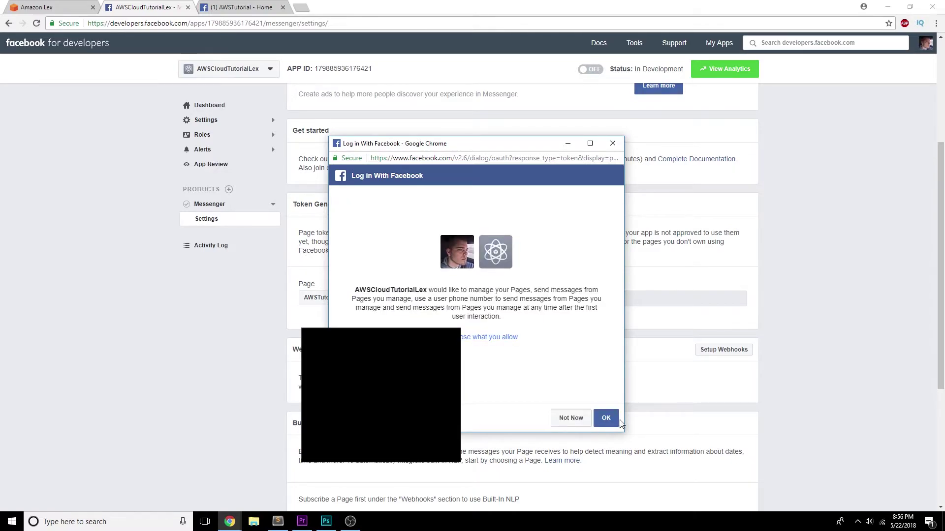
left_click(607, 418)
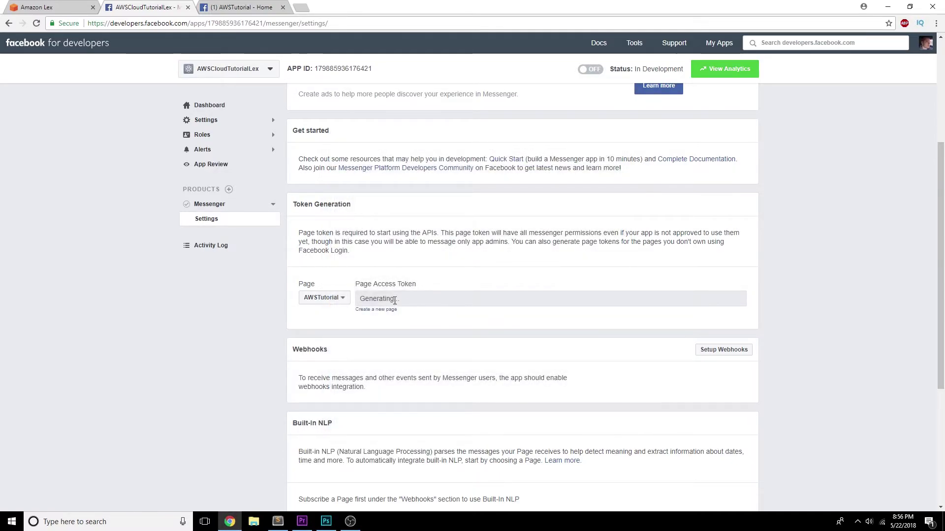
left_click(408, 301)
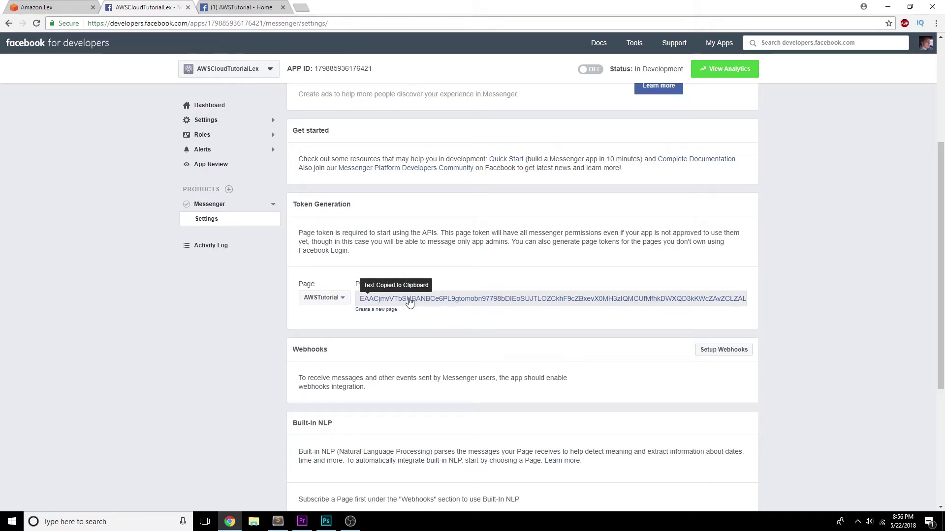
- Paste the token into Lex's Page Access Token field
left_click(59, 7)
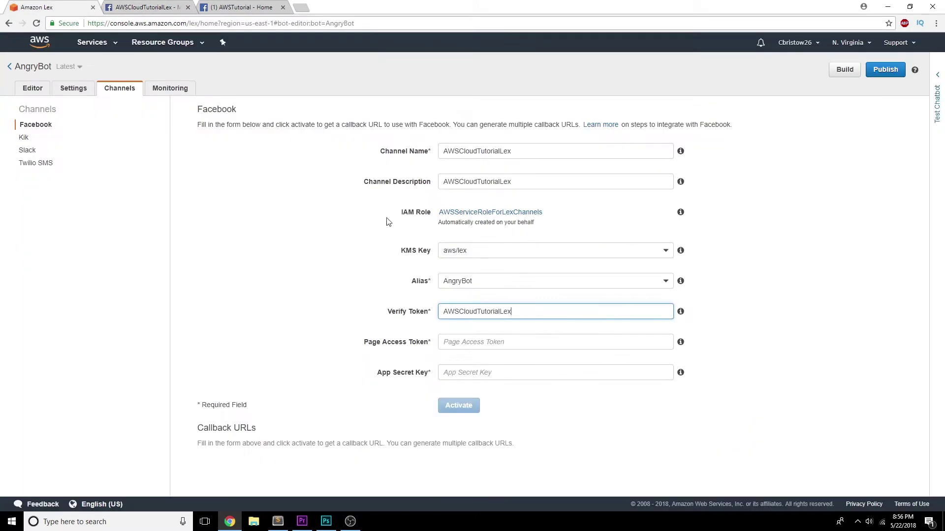
left_click(498, 344)
right_click(498, 347)
left_click(522, 398)
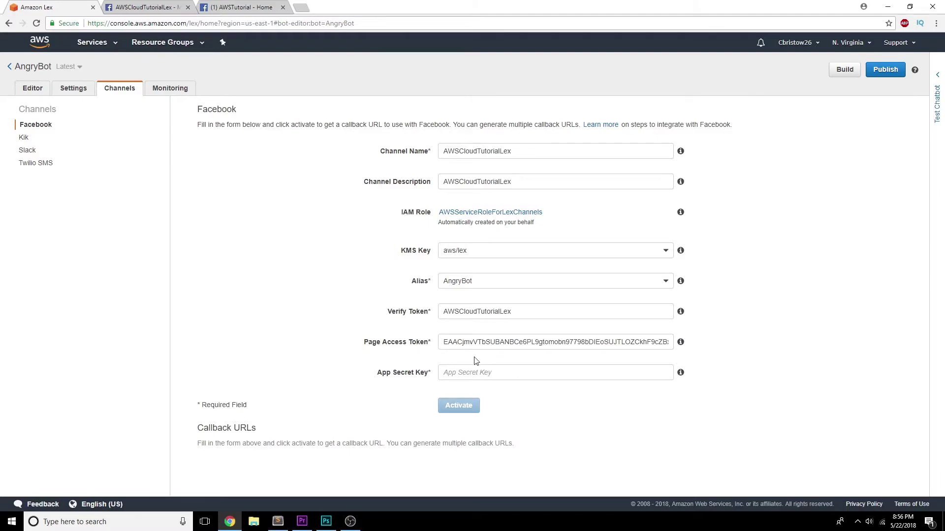
left_click(163, 8)
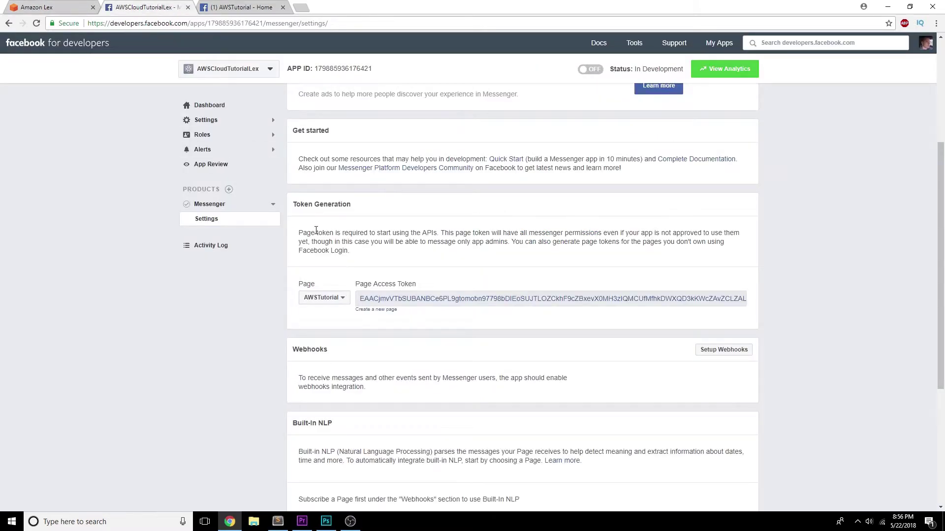
- Reveal the app secret in Settings > Basic after entering the account password, and copy it
scroll(283, 318, "down", 4)
scroll(284, 318, "up", 8)
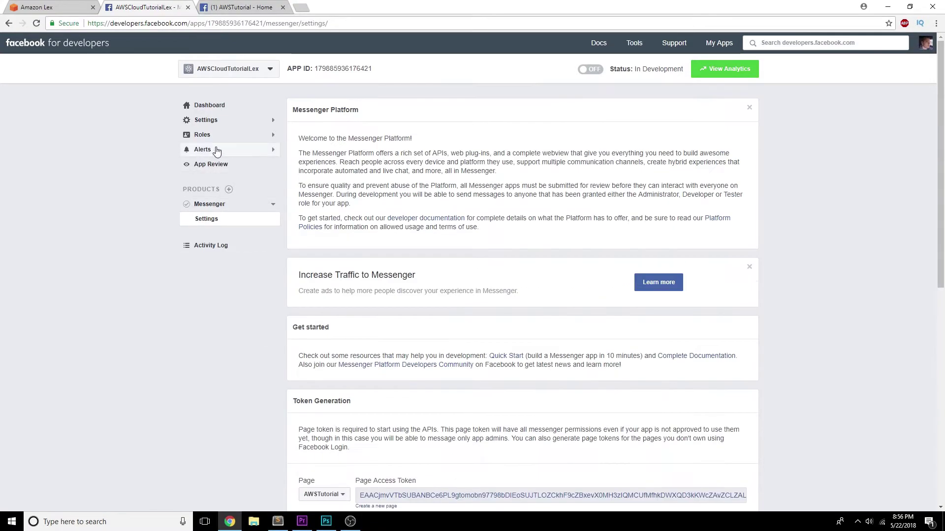
left_click(227, 121)
left_click(232, 137)
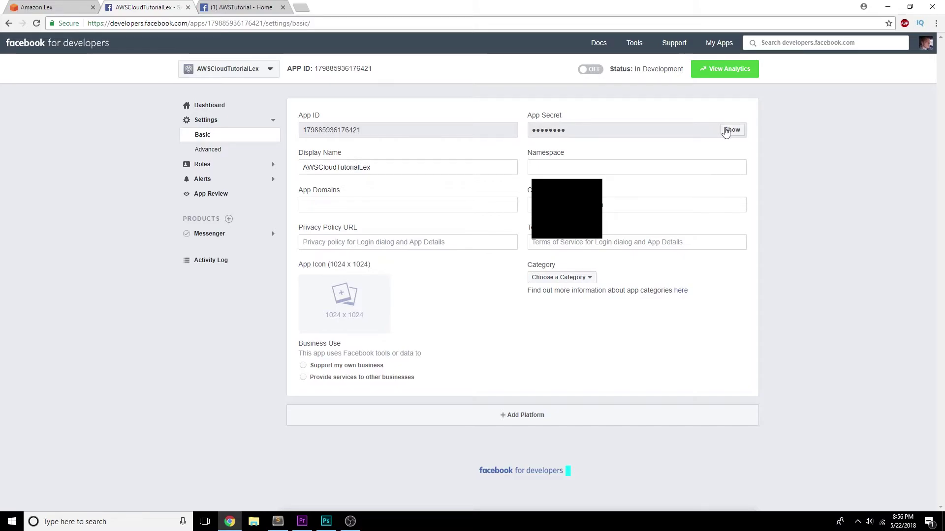
left_click(731, 130)
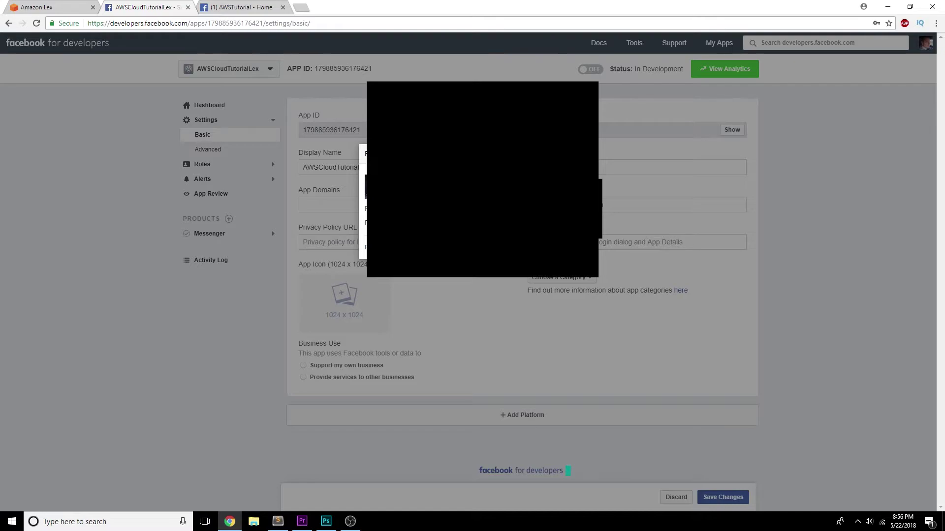
key("Return")
double_click(640, 130)
right_click(615, 131)
left_click(640, 139)
- Paste the app secret into Lex's App Secret Key field
left_click(74, 7)
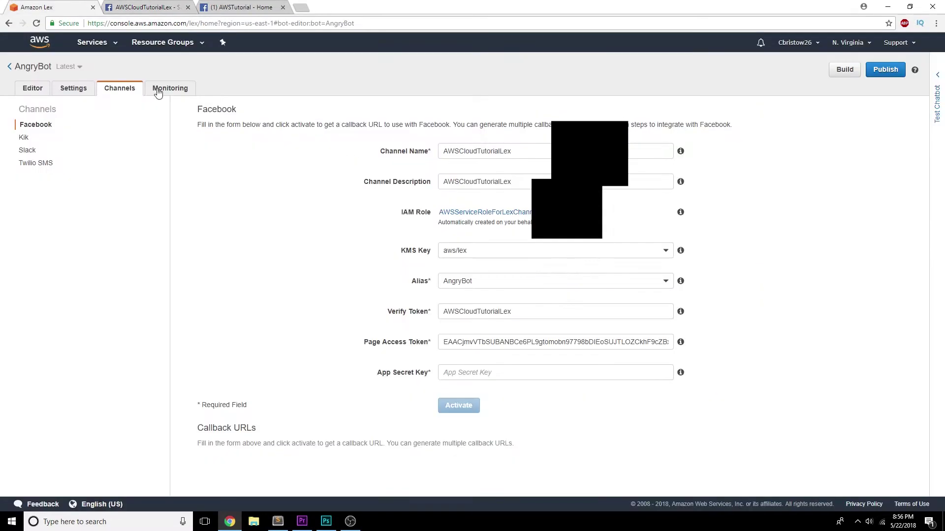
right_click(481, 373)
left_click(499, 432)
key("Tab")
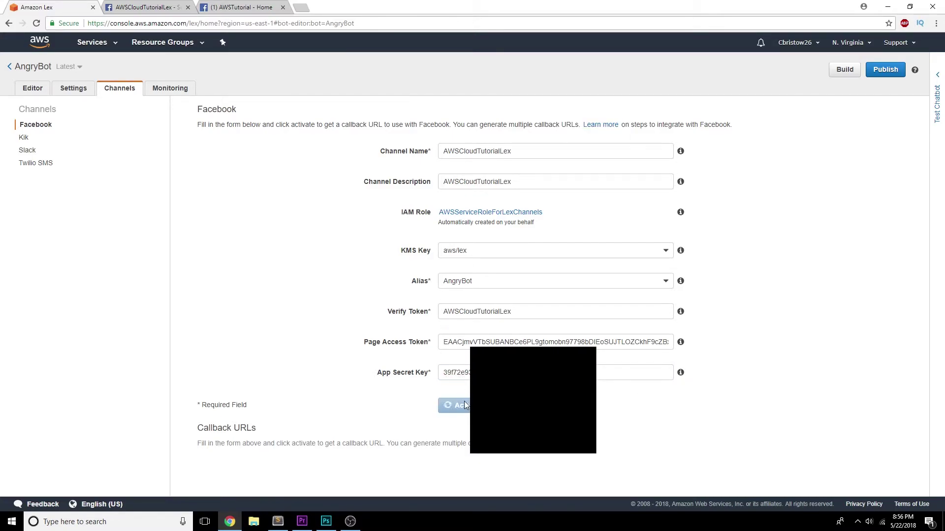
- Copy the activated channel's callback Endpoint URL and return to Facebook for Developers
scroll(305, 315, "down", 1)
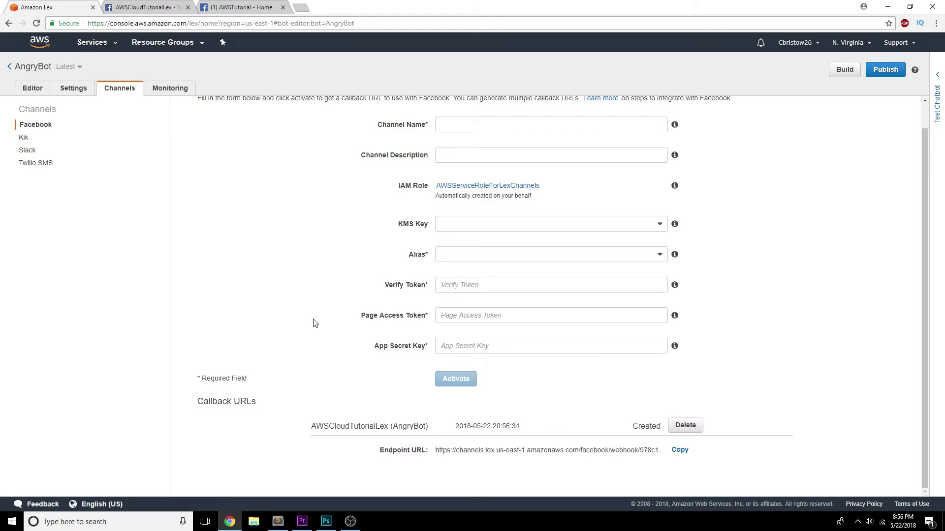
left_click(680, 451)
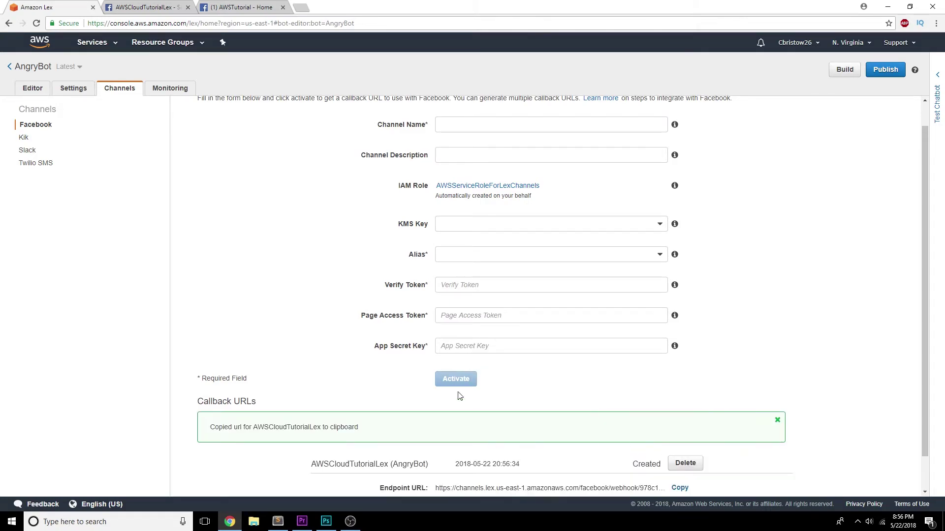
scroll(494, 407, "down", 1)
left_click(148, 7)
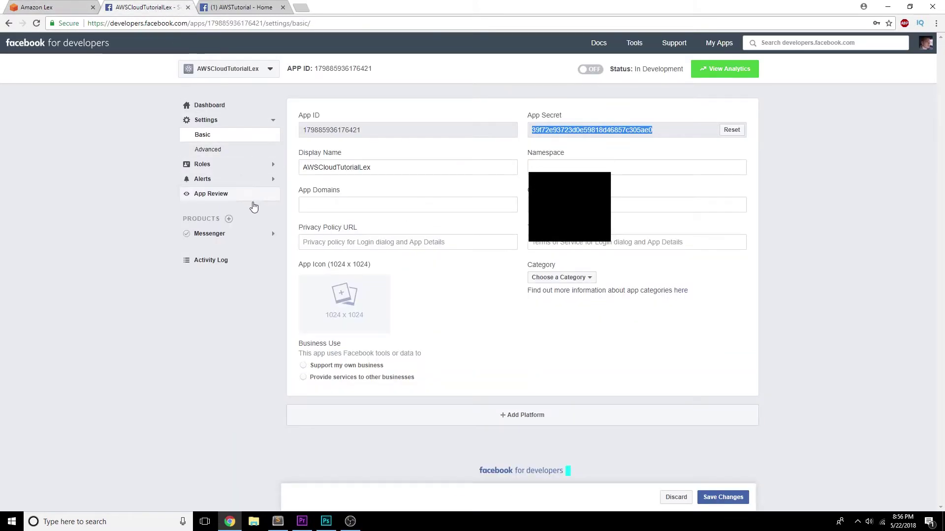
- Start a Messenger webhook setup and paste the Lex endpoint as the Callback URL
left_click(237, 234)
left_click(229, 249)
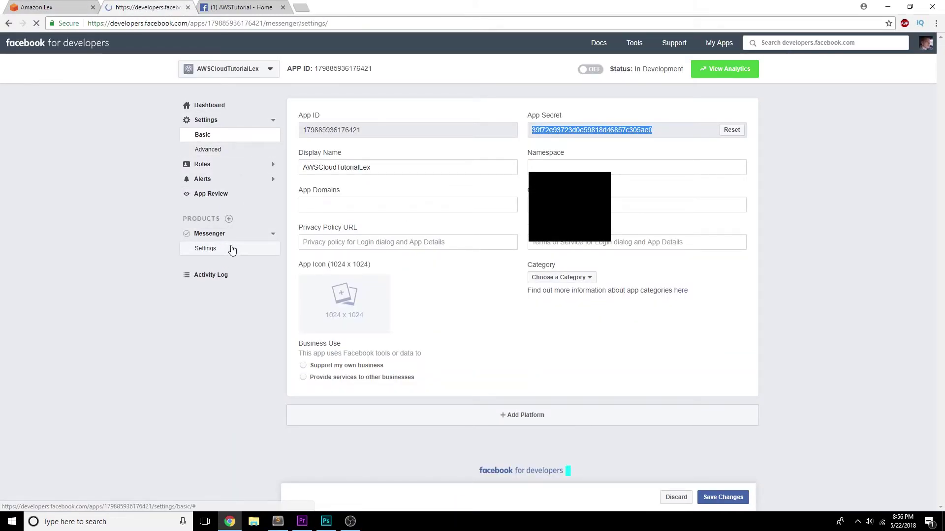
scroll(244, 249, "down", 3)
scroll(253, 249, "down", 5)
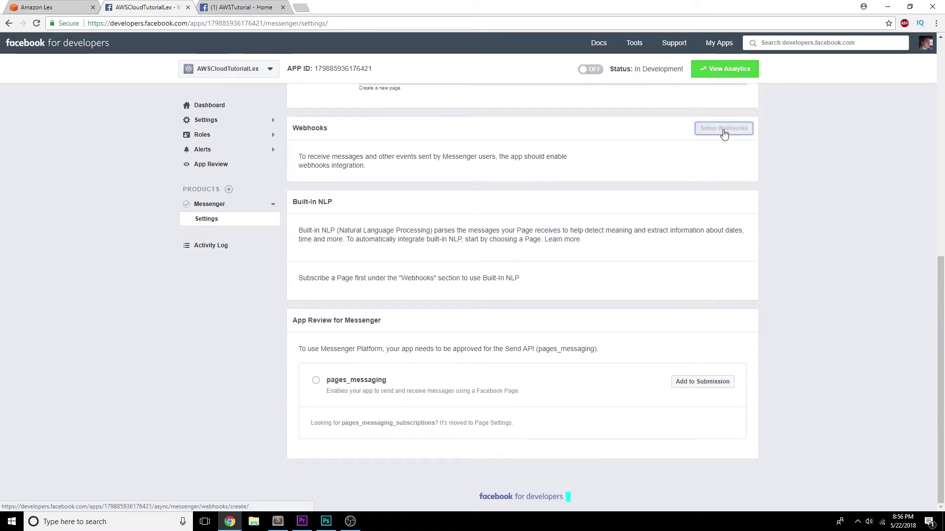
left_click(723, 129)
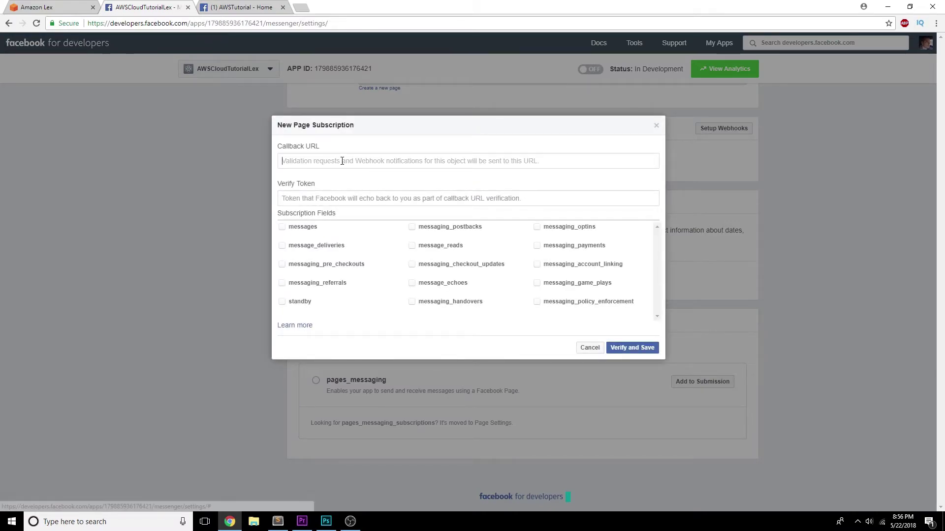
right_click(342, 162)
left_click(366, 221)
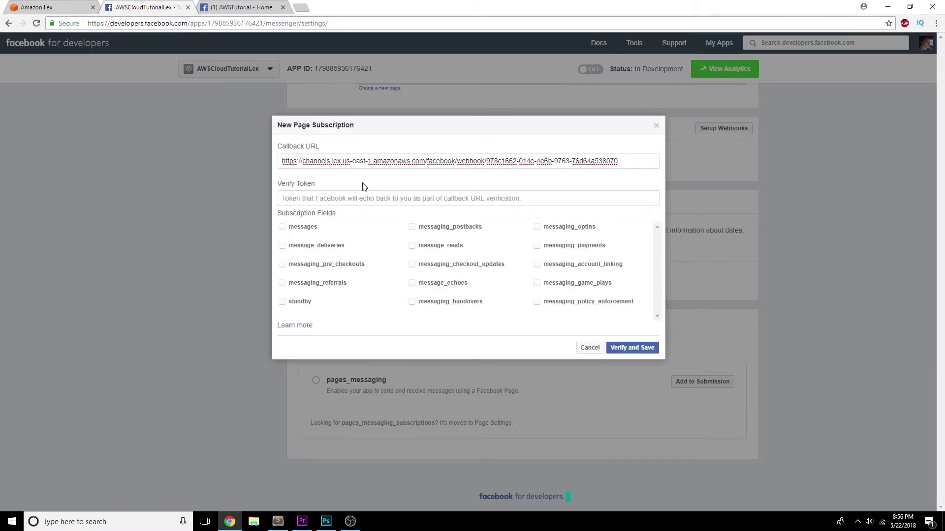
left_click(50, 7)
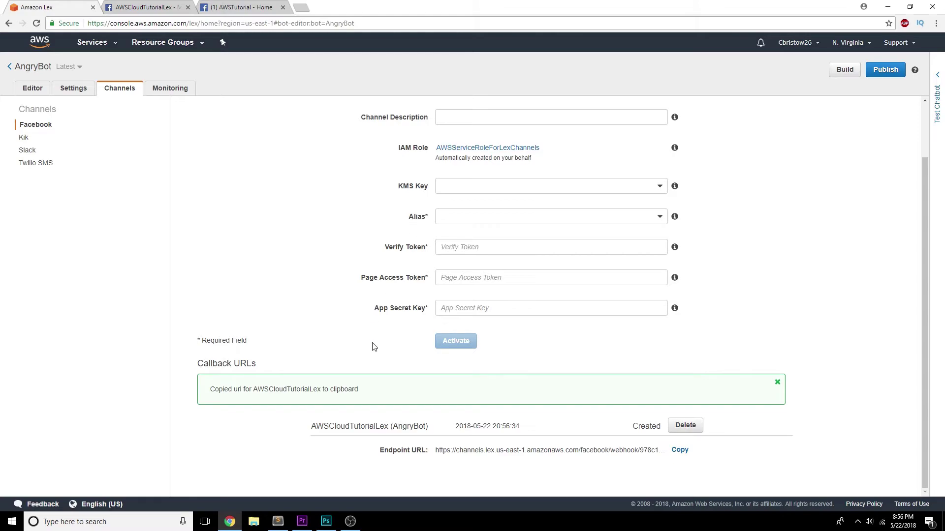
left_click(148, 6)
left_click(424, 195)
type("AWSC")
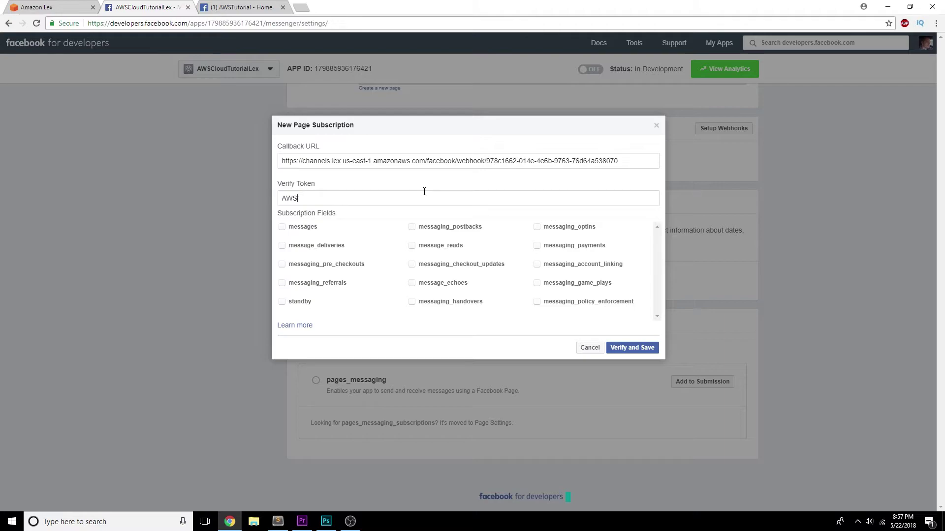
type("loudTutorialLex")
left_click(303, 198)
key("BackSpace")
type("C")
left_click(632, 348)
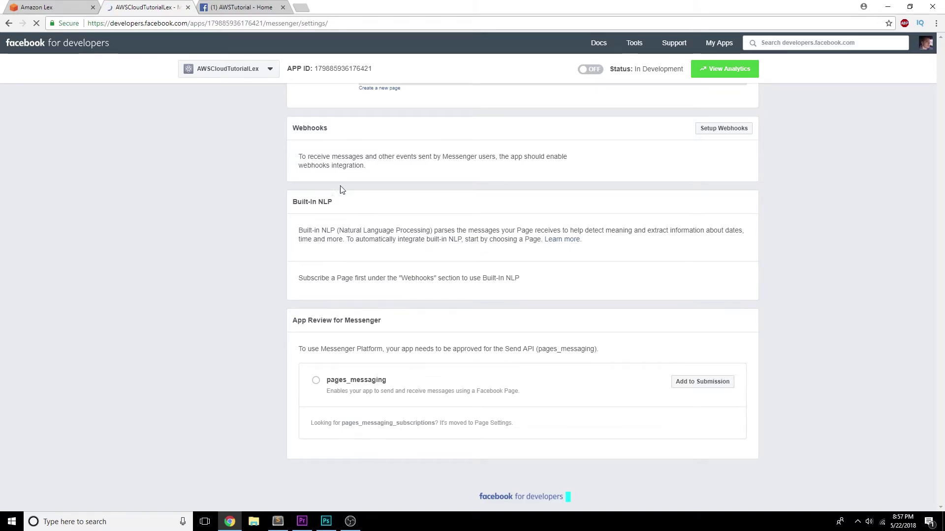
scroll(381, 249, "down", 4)
- Select AWSTutorial for the webhook, subscribe it, and switch to the AWSTutorial page tab
scroll(381, 250, "down", 5)
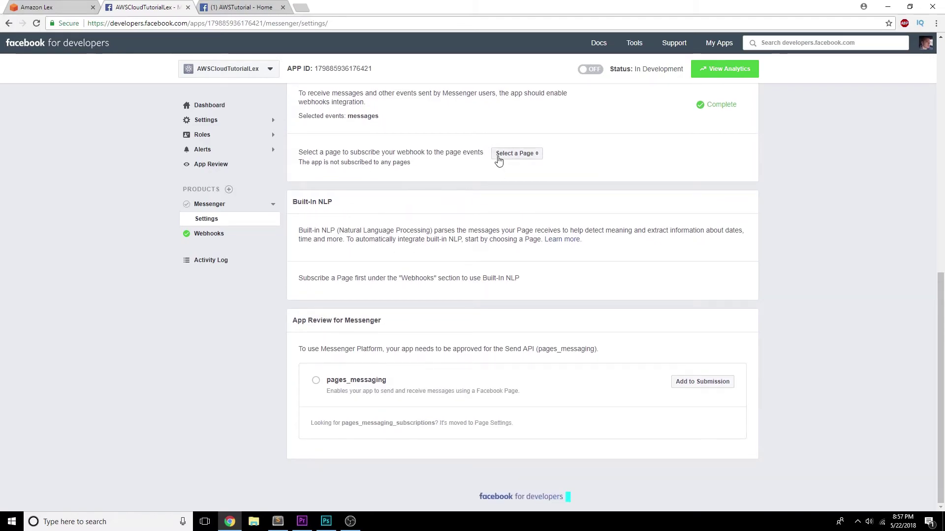
left_click(498, 155)
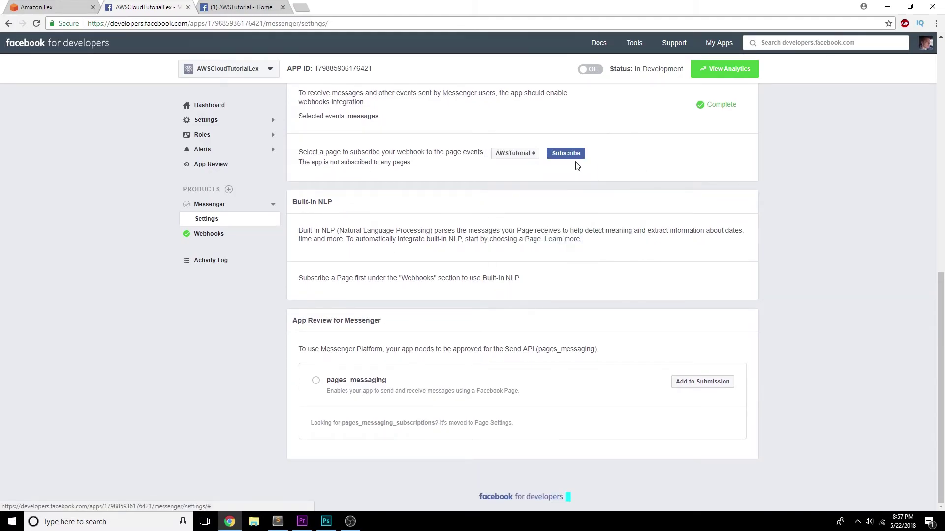
left_click(566, 153)
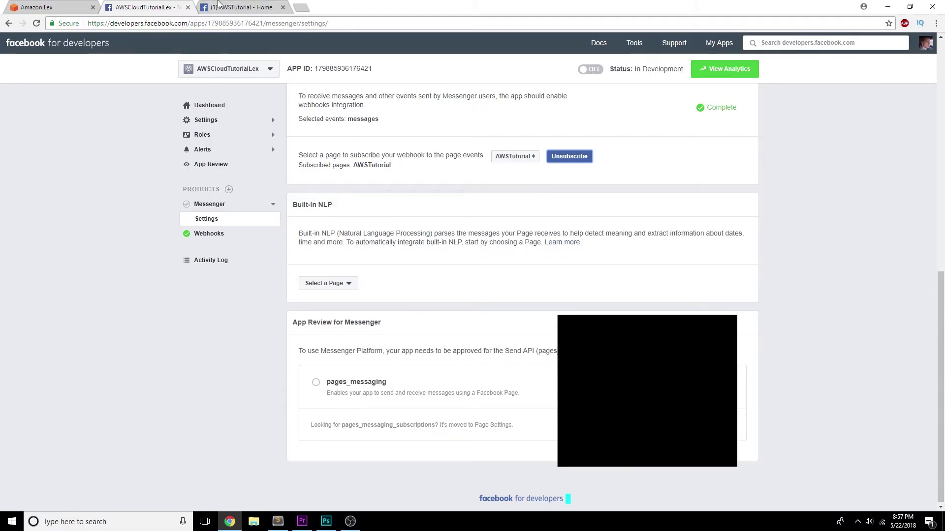
left_click(241, 7)
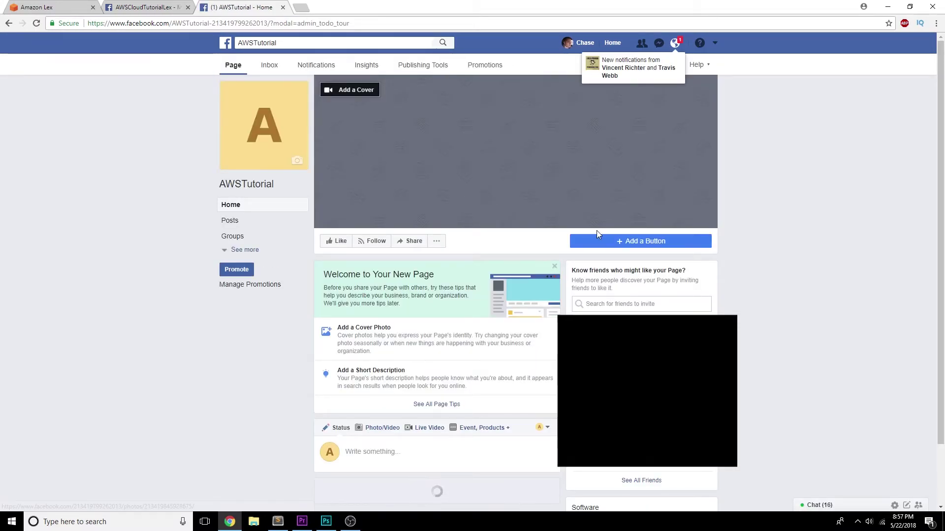
- Add a Send Message button to the AWSTutorial page that routes to Facebook Messenger
left_click(593, 237)
left_click(656, 102)
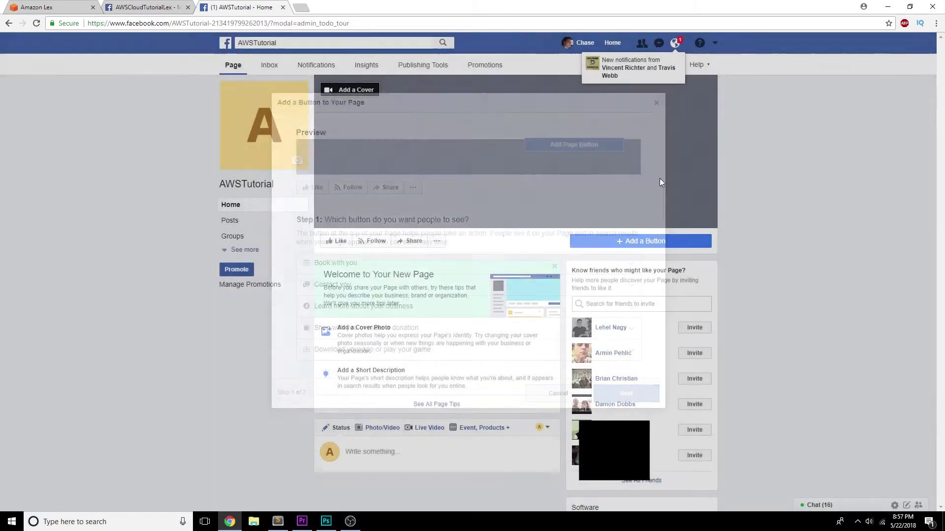
right_click(658, 243)
left_click(617, 241)
left_click(617, 241)
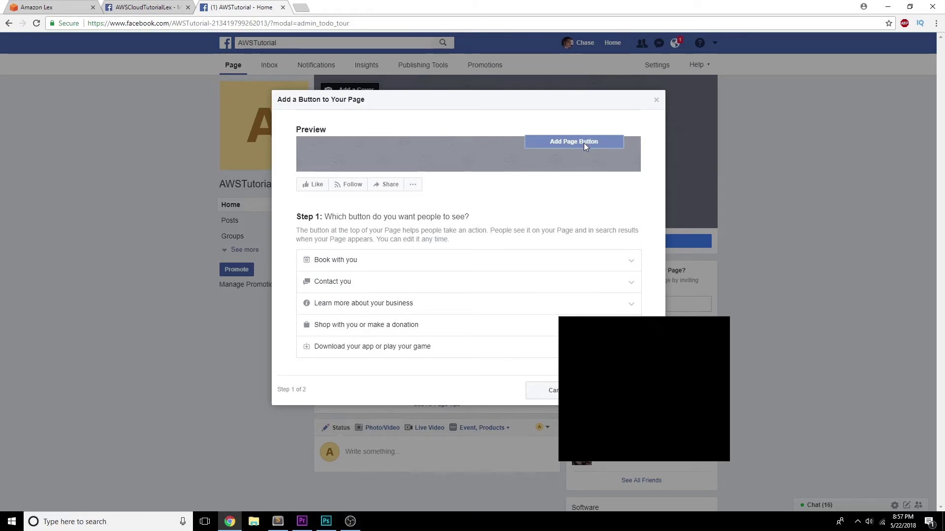
left_click(363, 283)
left_click(326, 303)
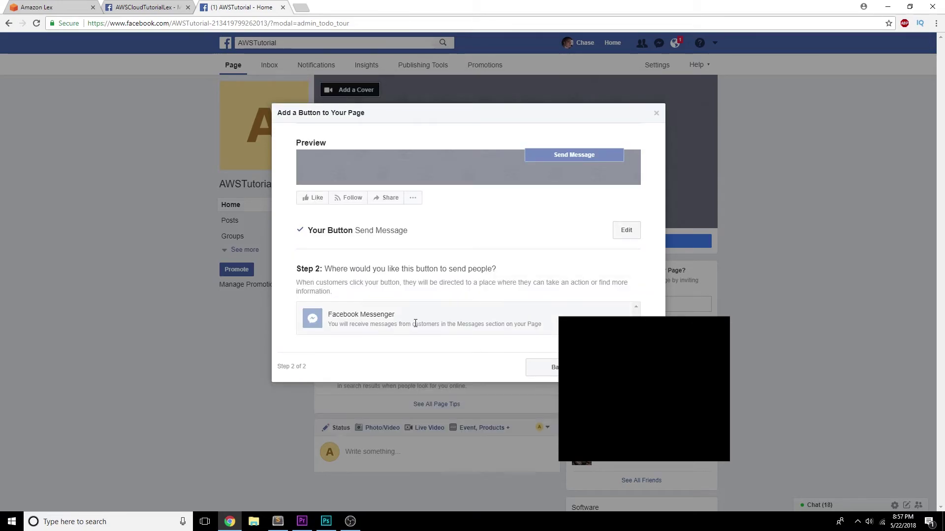
left_click(441, 318)
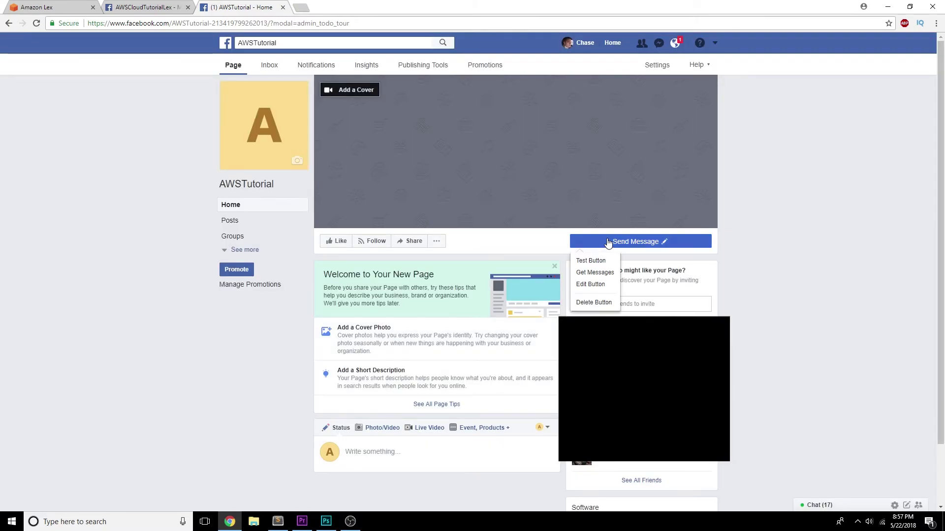
left_click(621, 242)
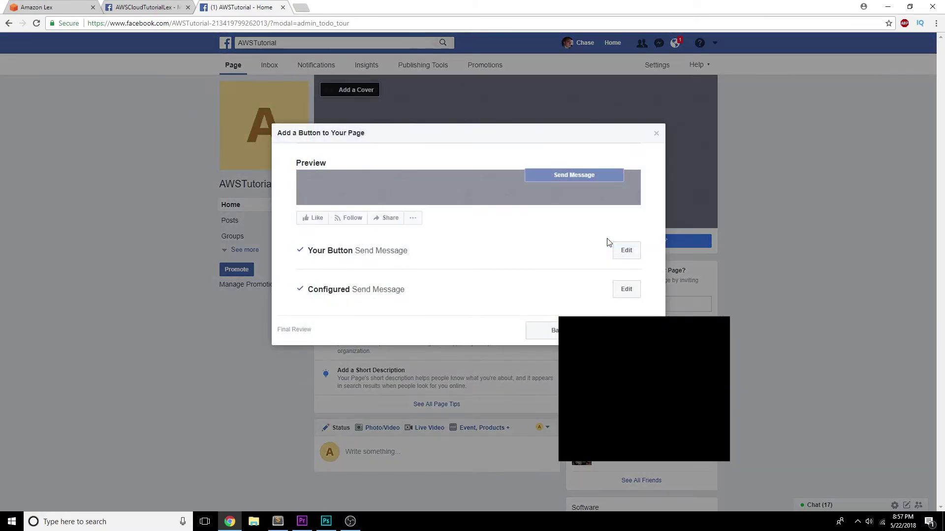
- Close the button setup and test the Send Message button in a Messenger chat
left_click(624, 288)
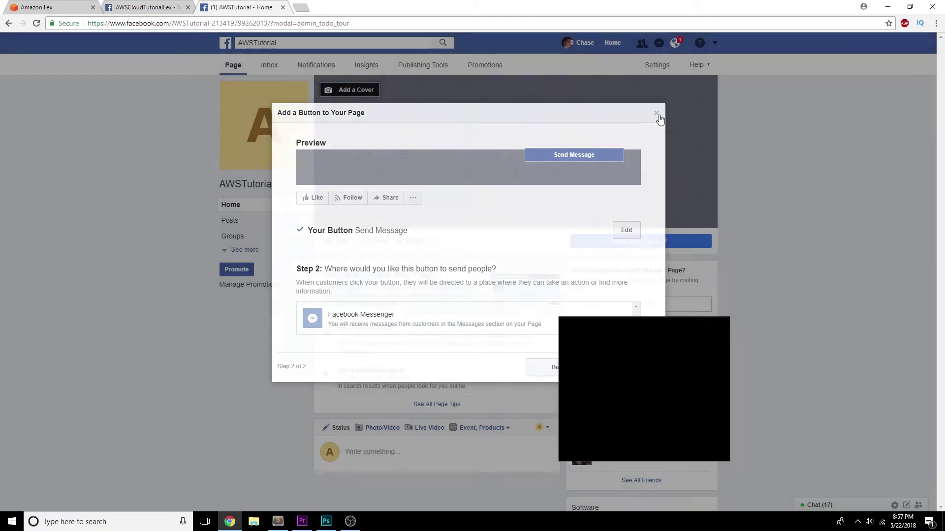
left_click(658, 116)
mouse_move(657, 250)
left_click(593, 261)
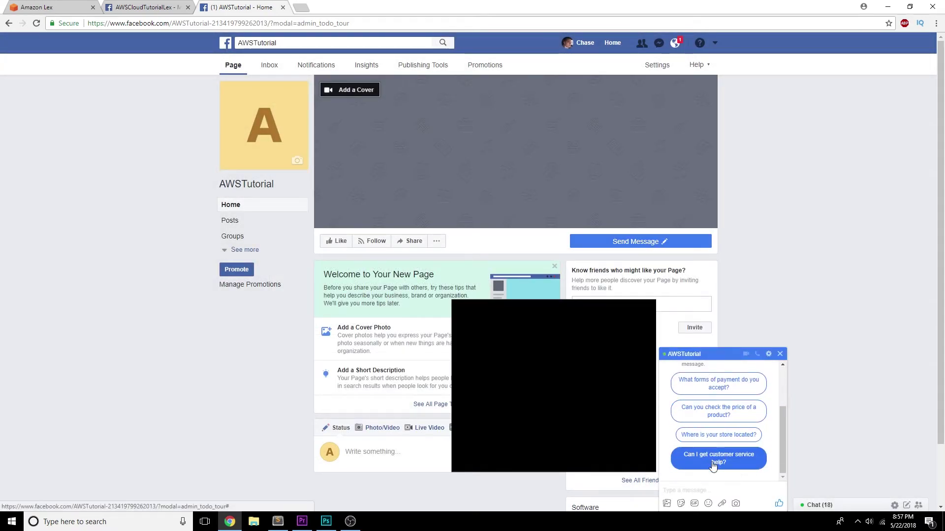
- Send 'how are you' to the bot three times in the Messenger chat
type("how are y")
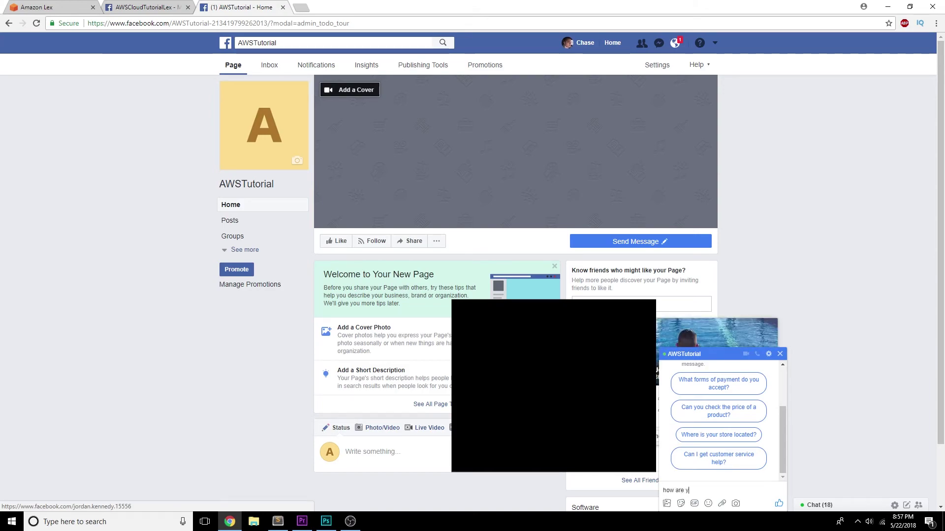
type("ou")
key("Return")
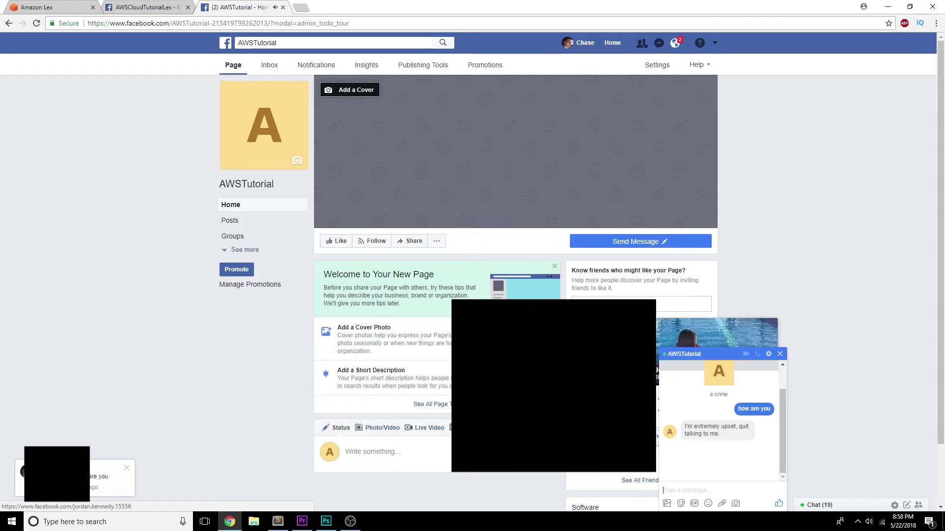
type("how are you")
key("Return")
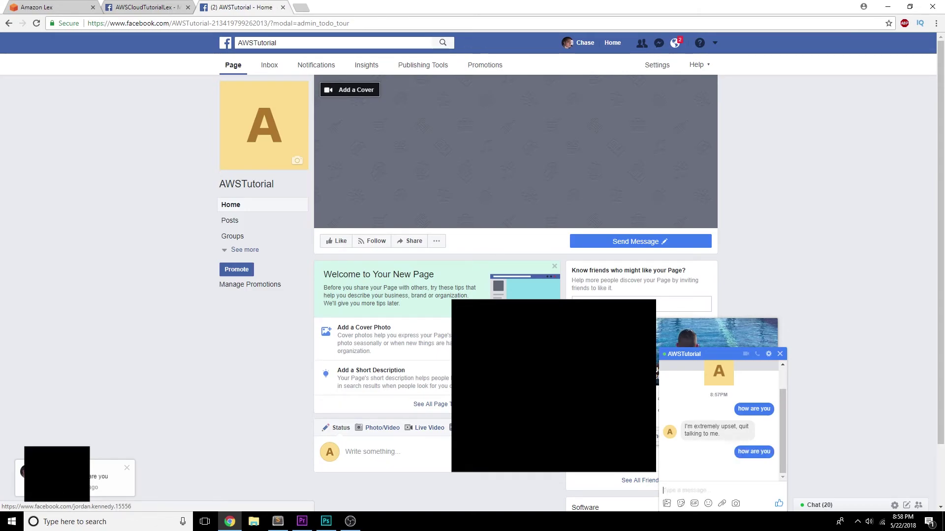
type("how are you")
key("Return")
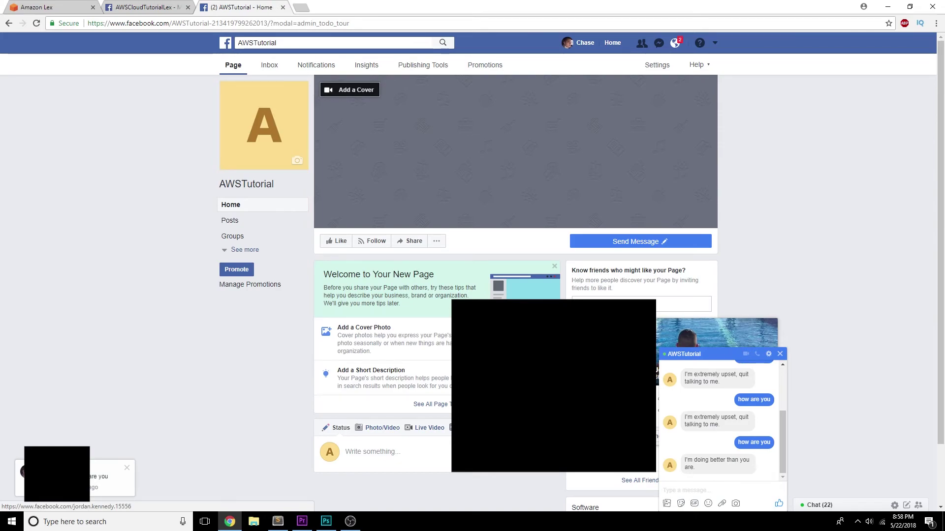
- Ask the bot about its favorite drink, answer 'no' to its Sprite question, and return to Amazon Lex
type("vorite drink")
key("Return")
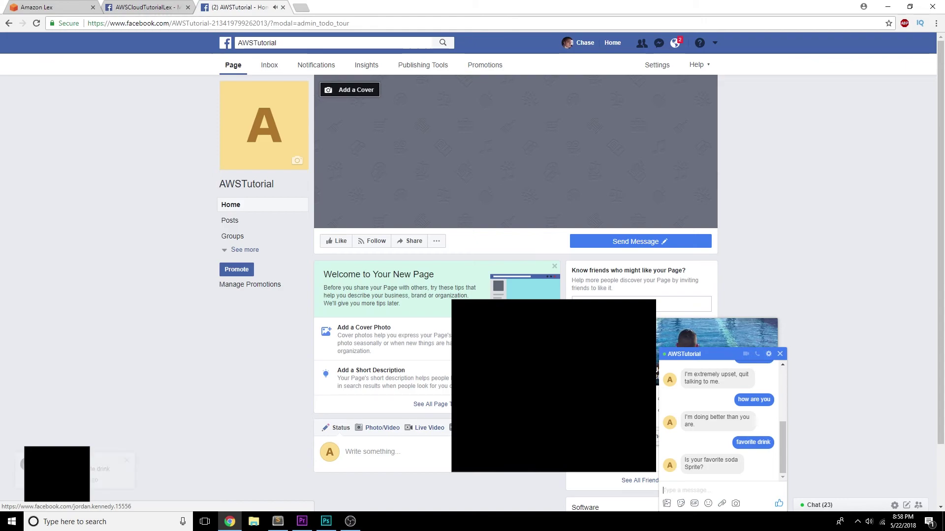
type("no")
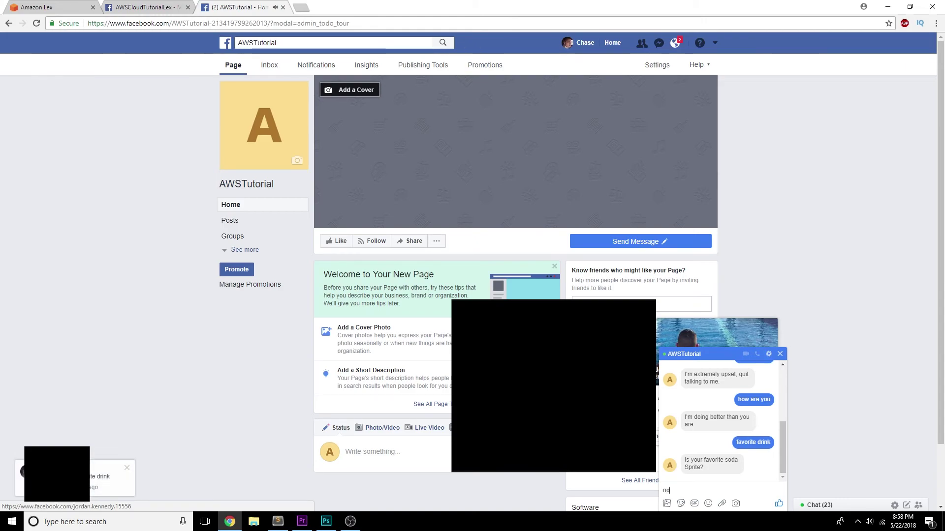
key("Return")
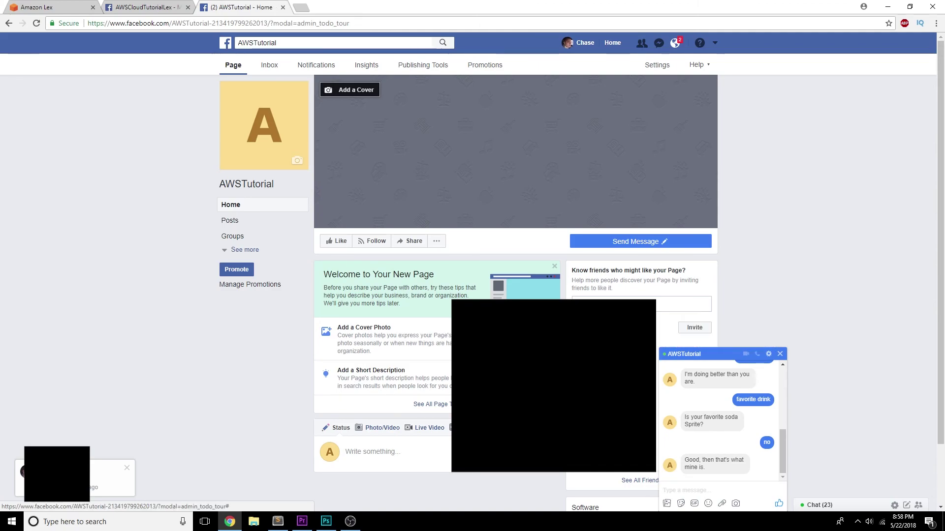
left_click(68, 5)
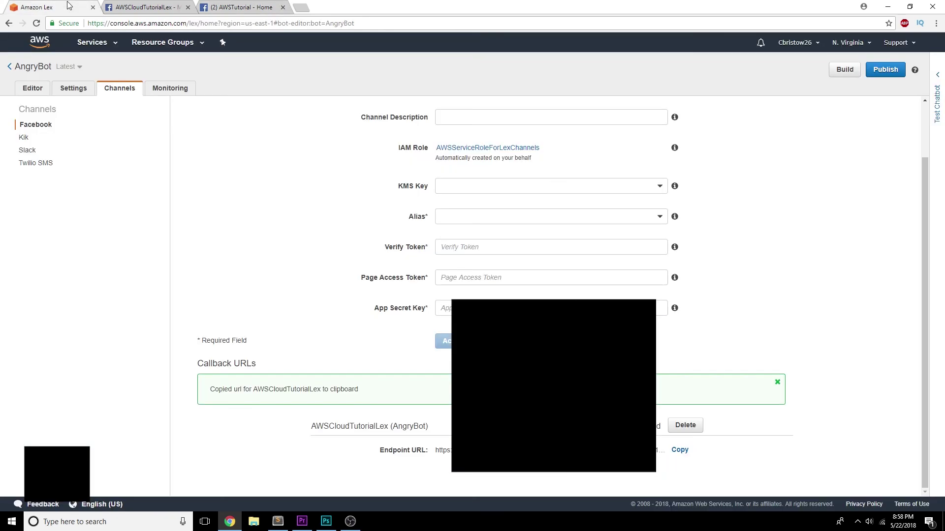